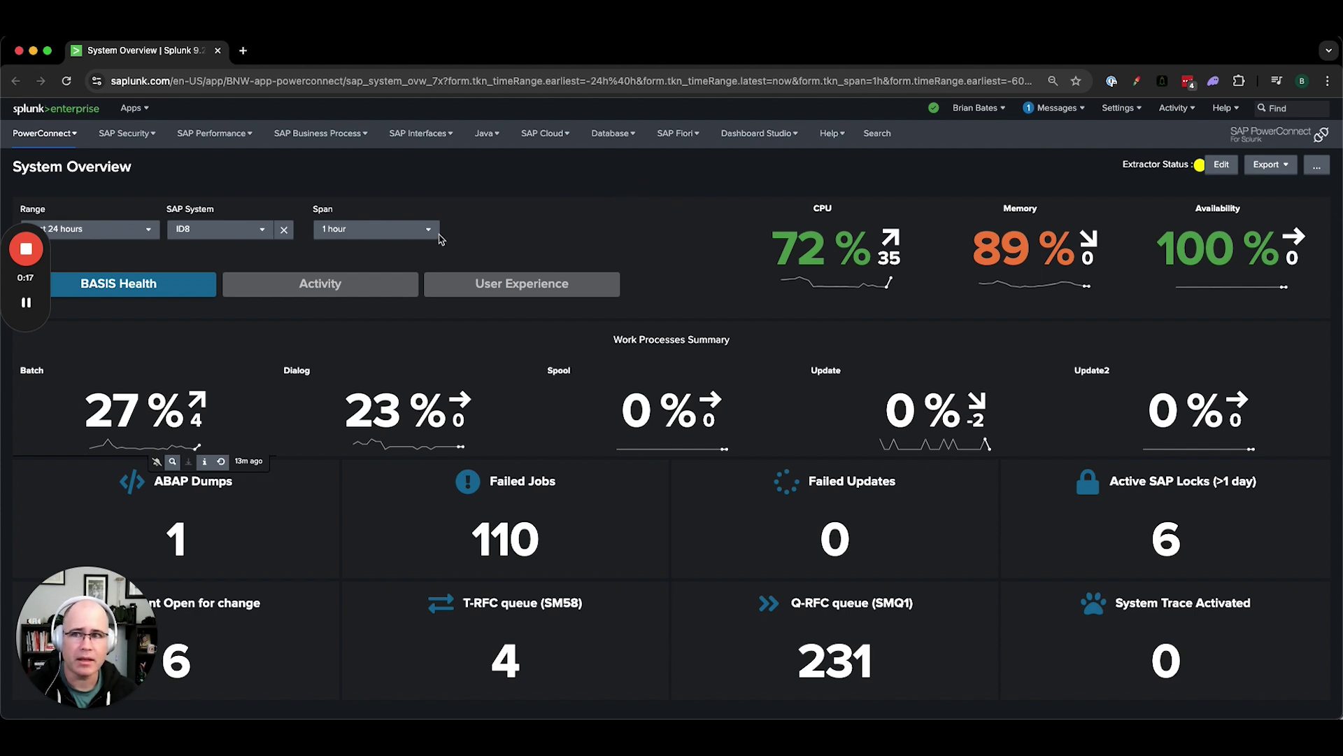
Switch the System Overview to SAP system M75 and back to ID8.
left_click(261, 231)
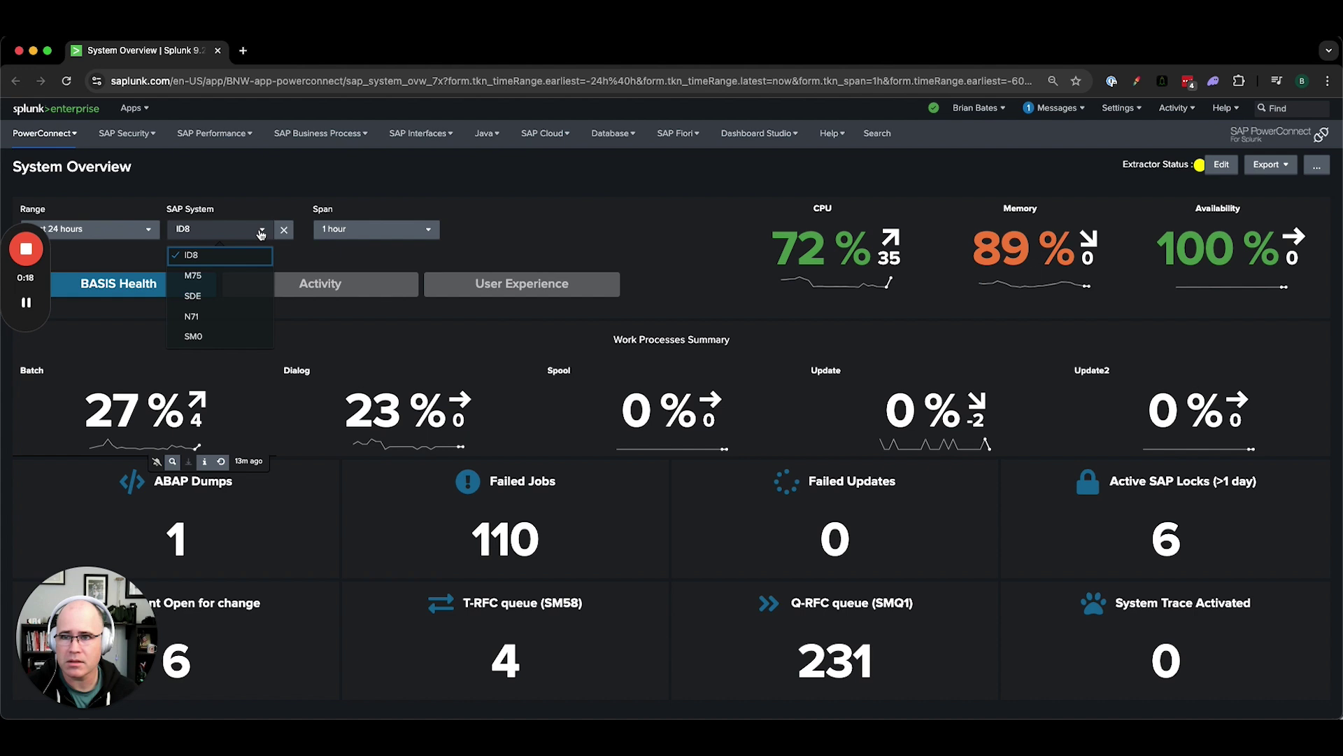
left_click(222, 277)
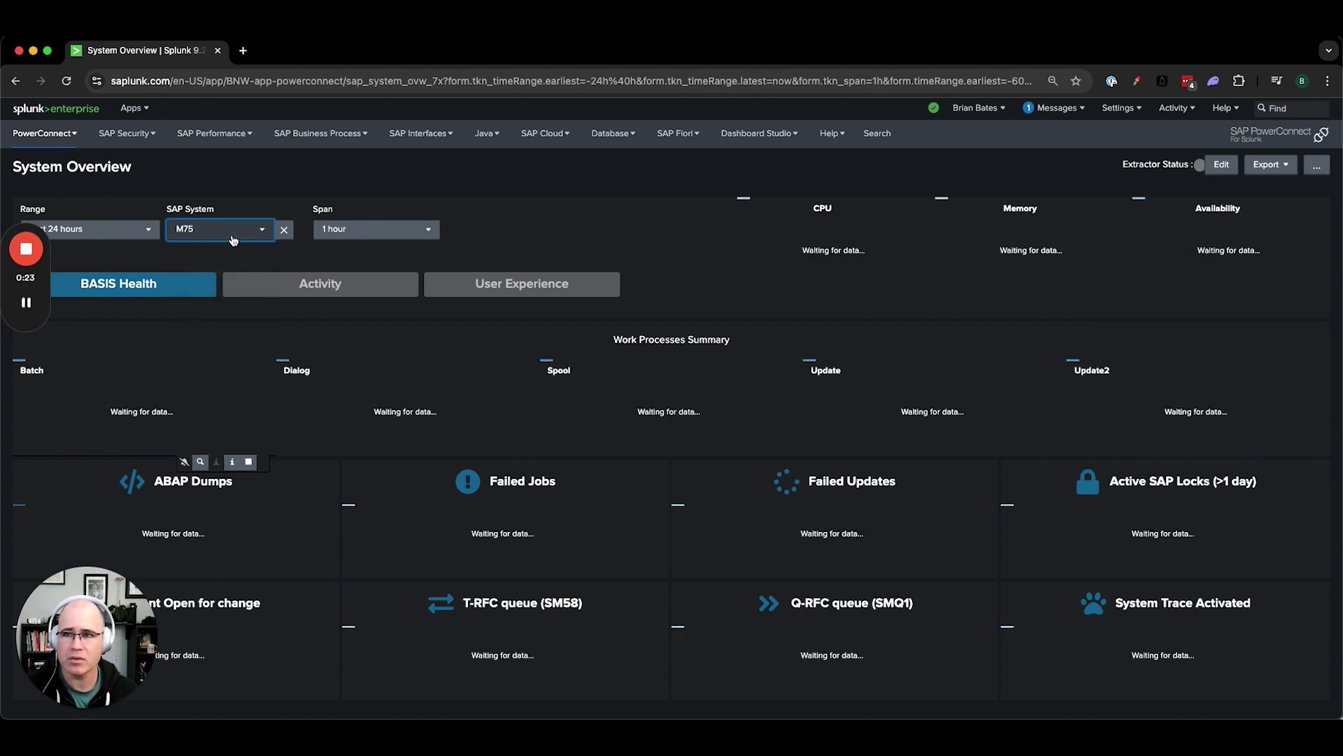
left_click(233, 230)
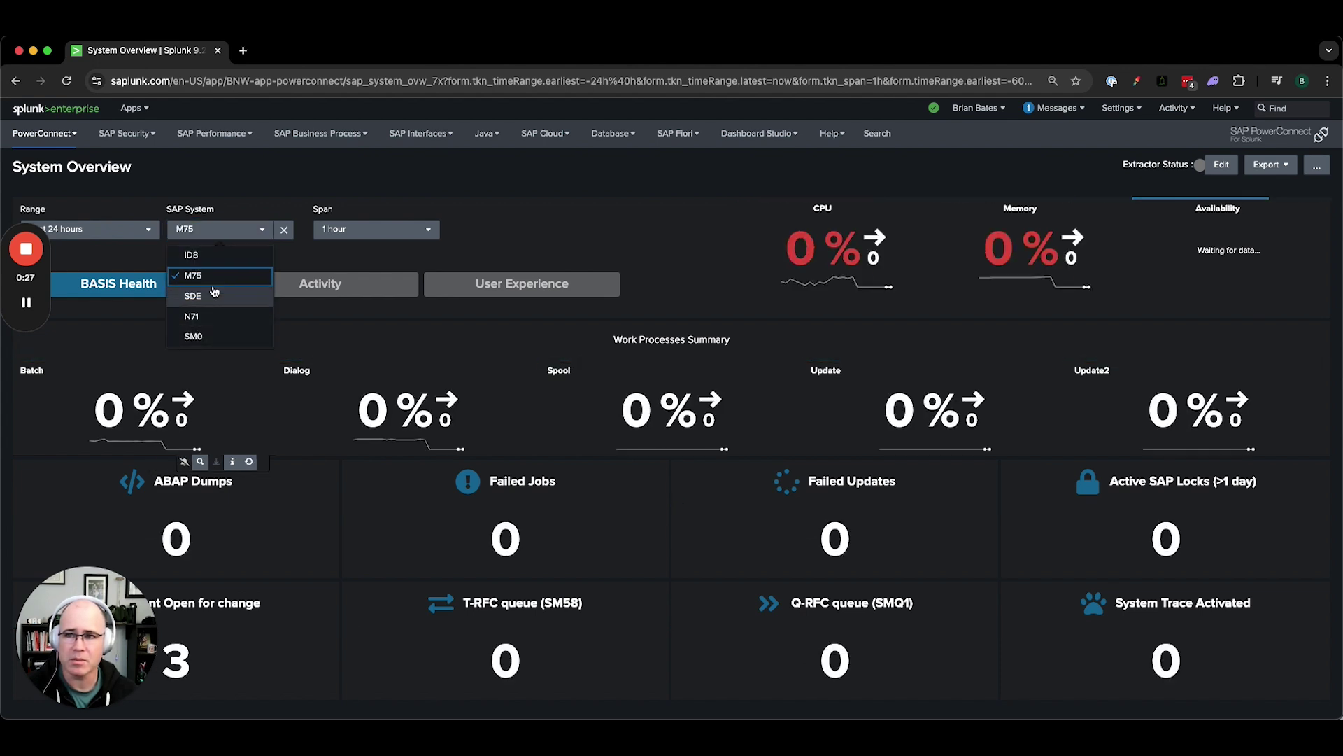
left_click(217, 256)
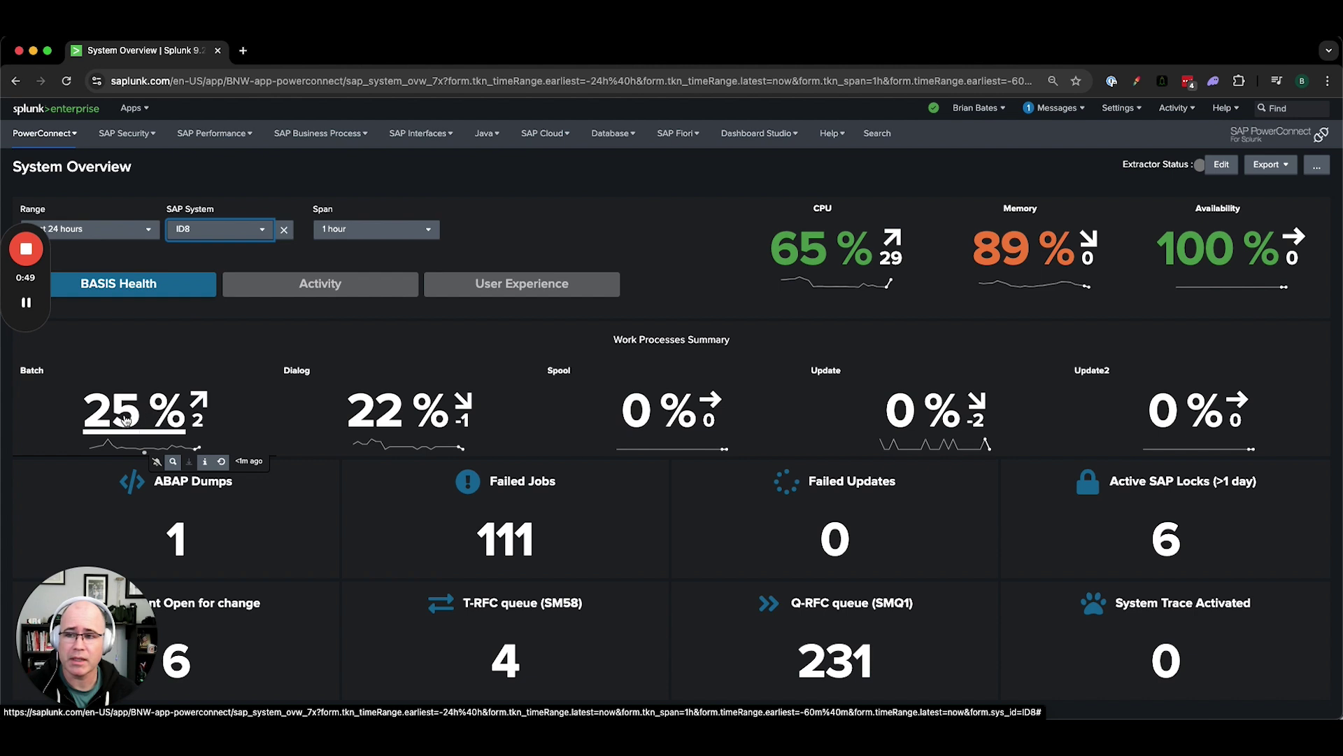
Open the Batch work process details for ID8 and set the time range to Last 7 days.
left_click(127, 417)
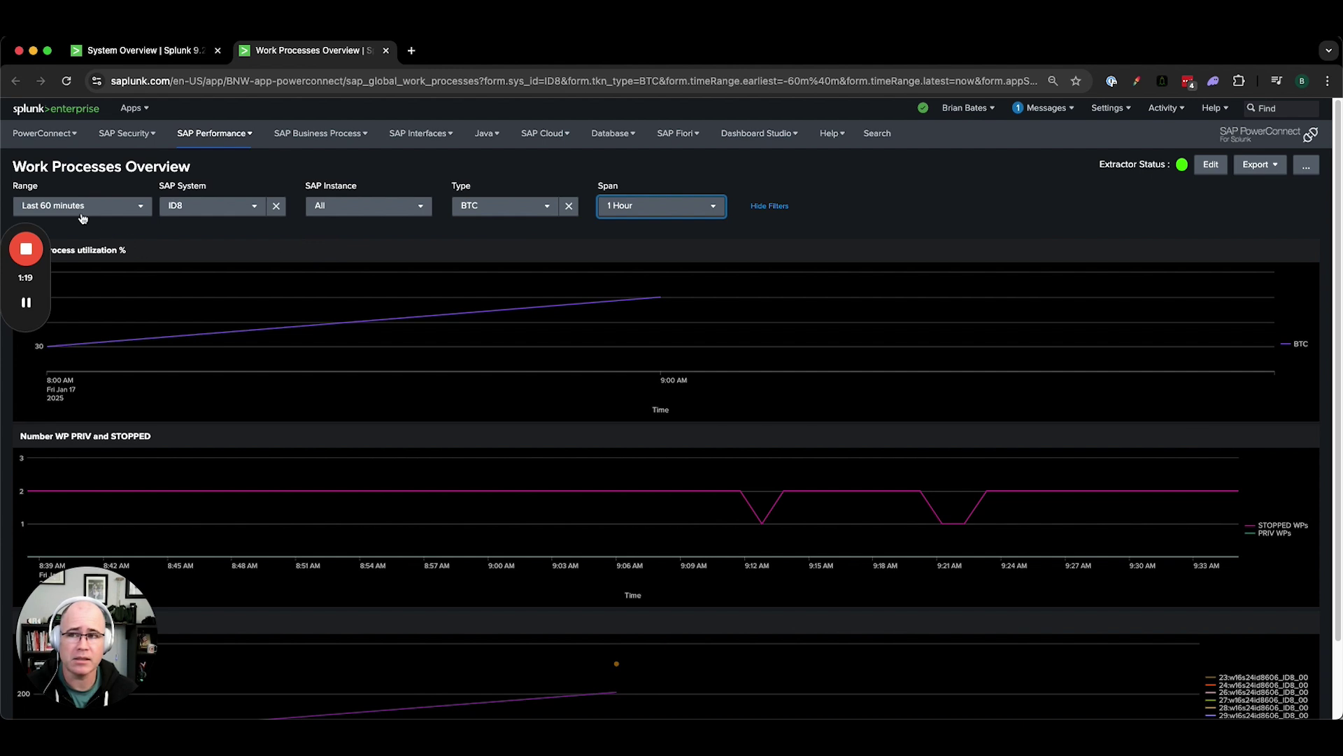
left_click(138, 208)
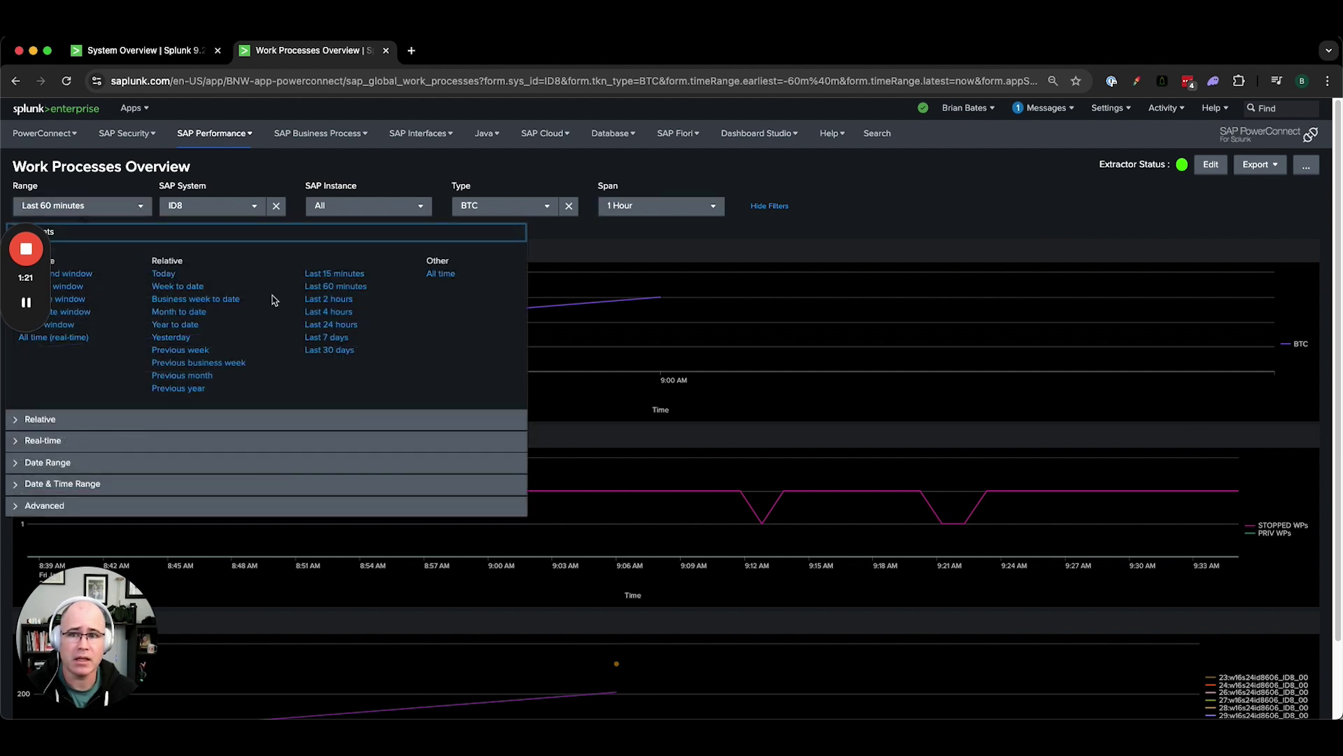
left_click(322, 339)
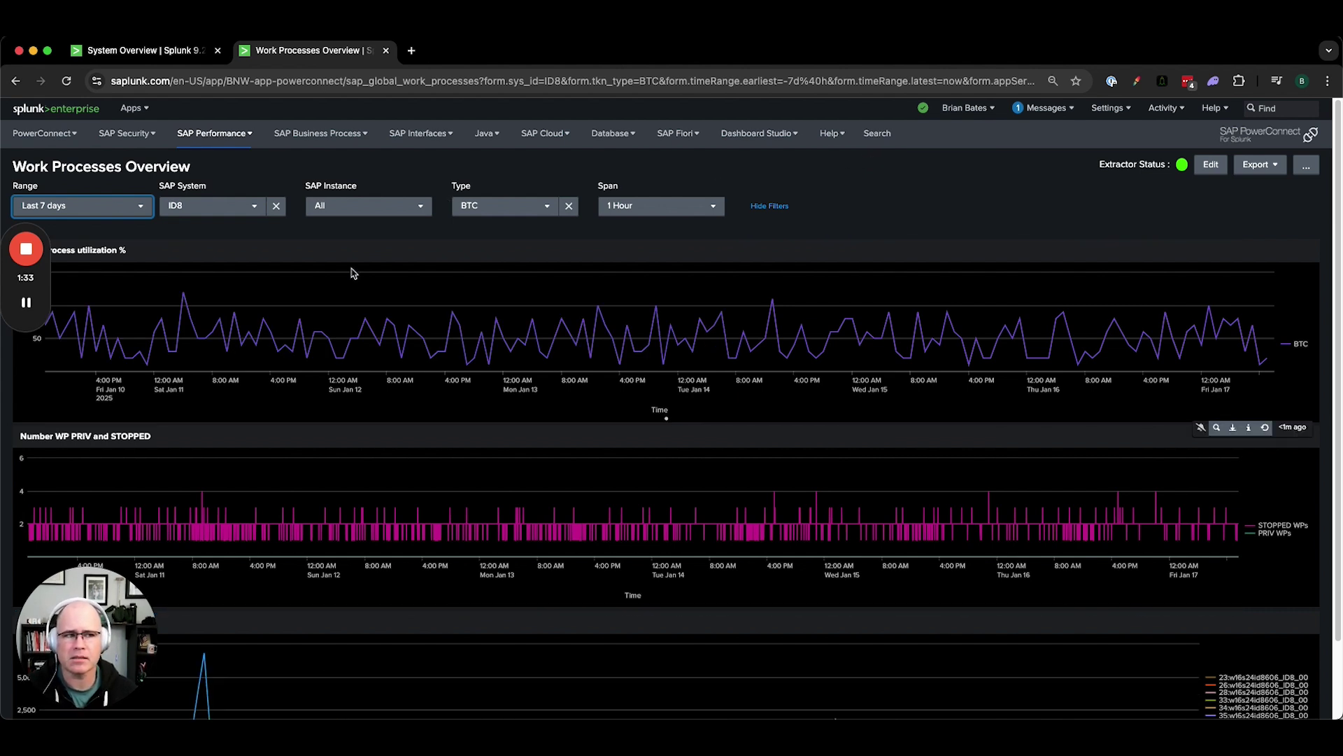
left_click(256, 205)
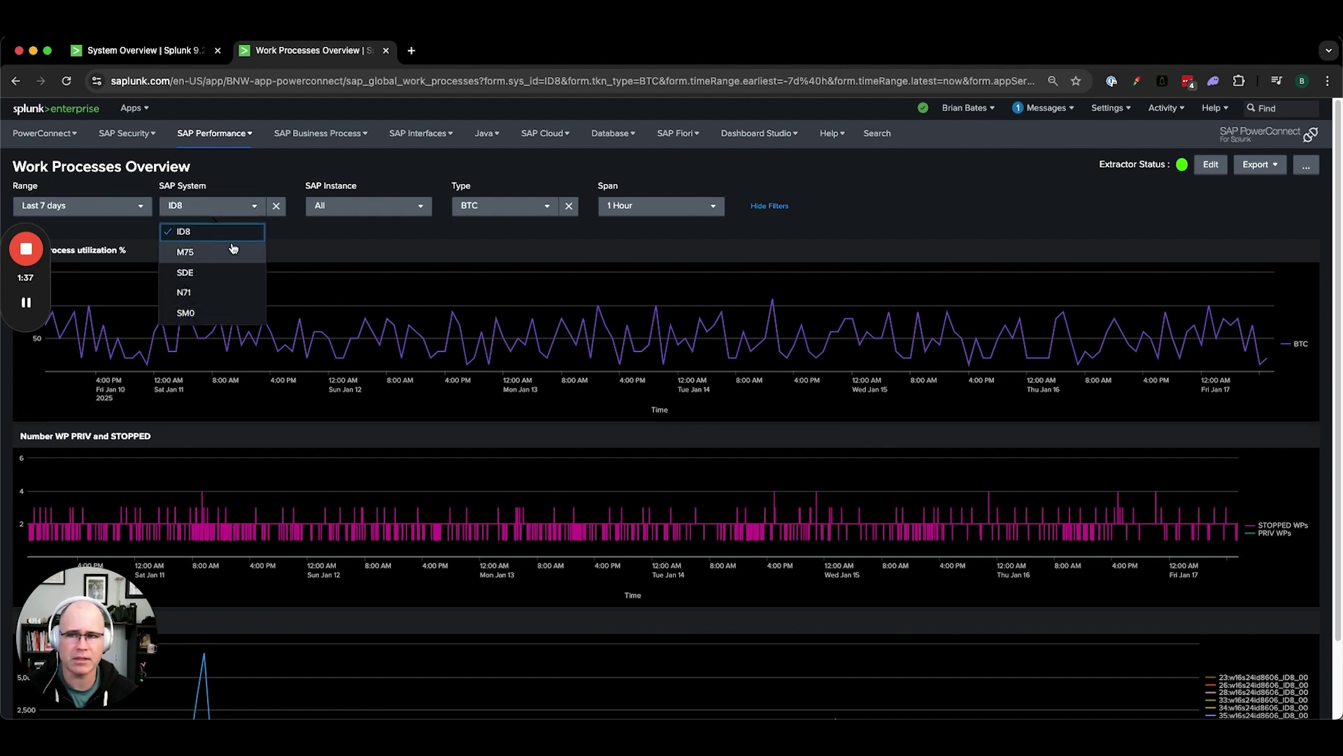
left_click(342, 238)
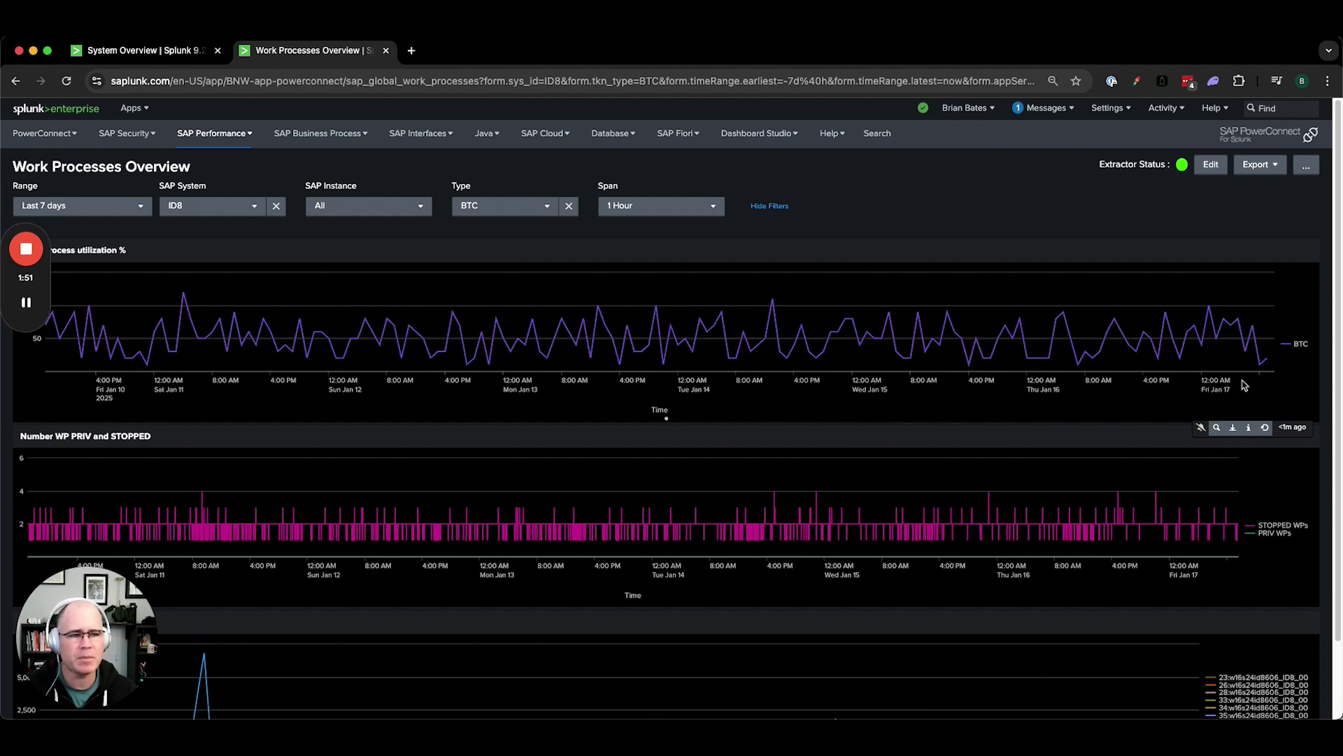
Open the process utilization panel's underlying search and visualize its results as a line chart.
left_click(1218, 429)
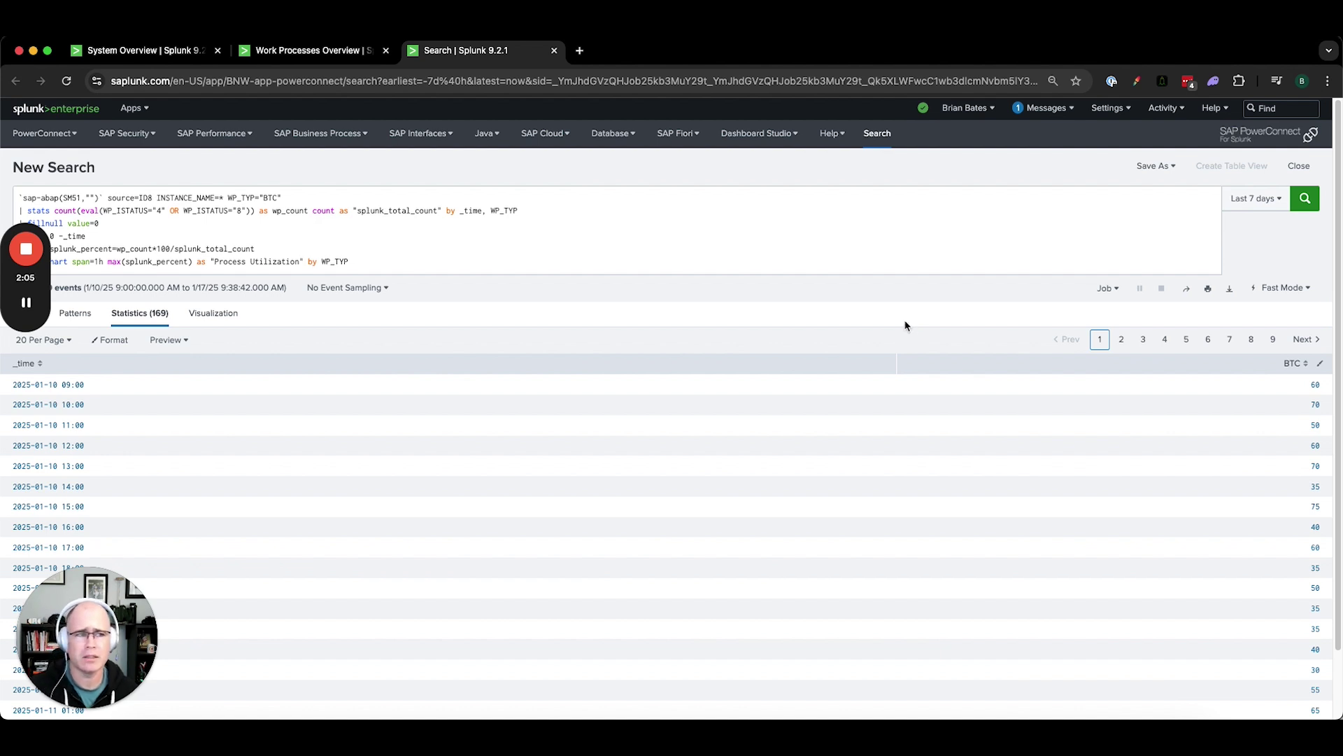
left_click(397, 266)
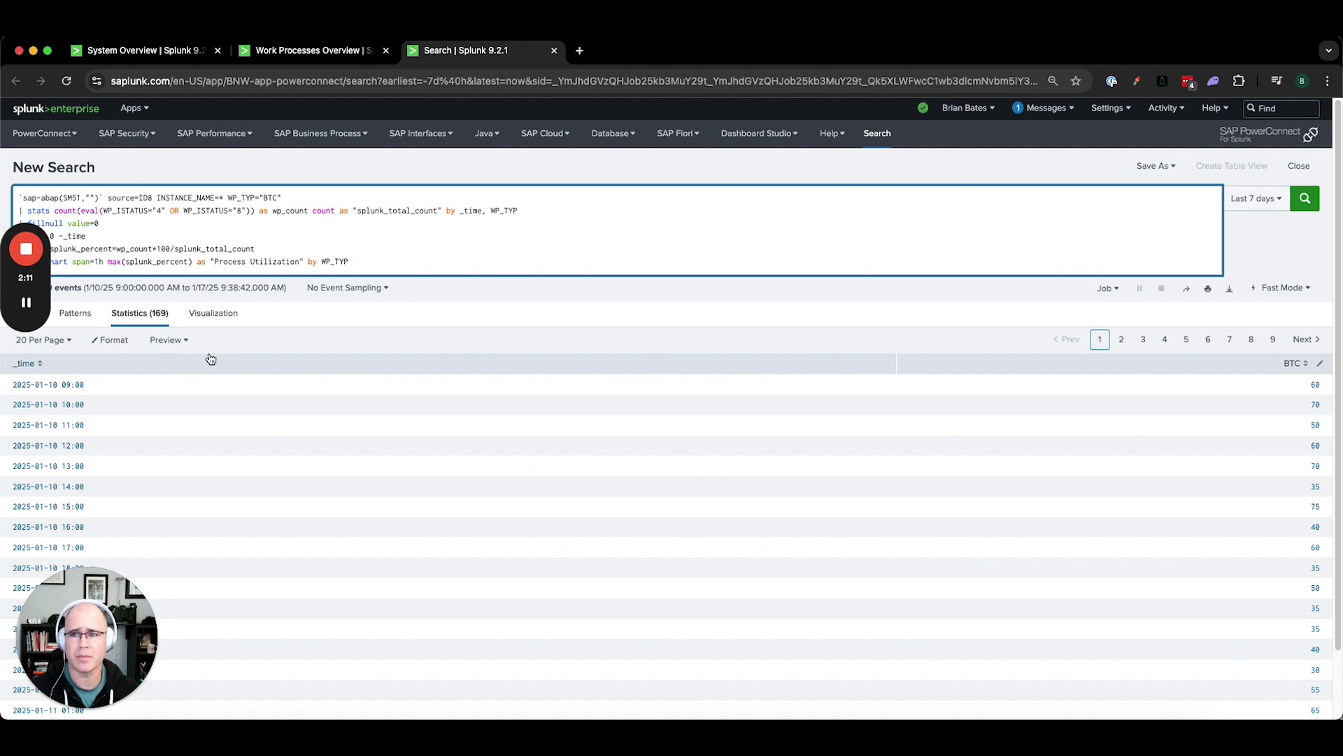
left_click(210, 313)
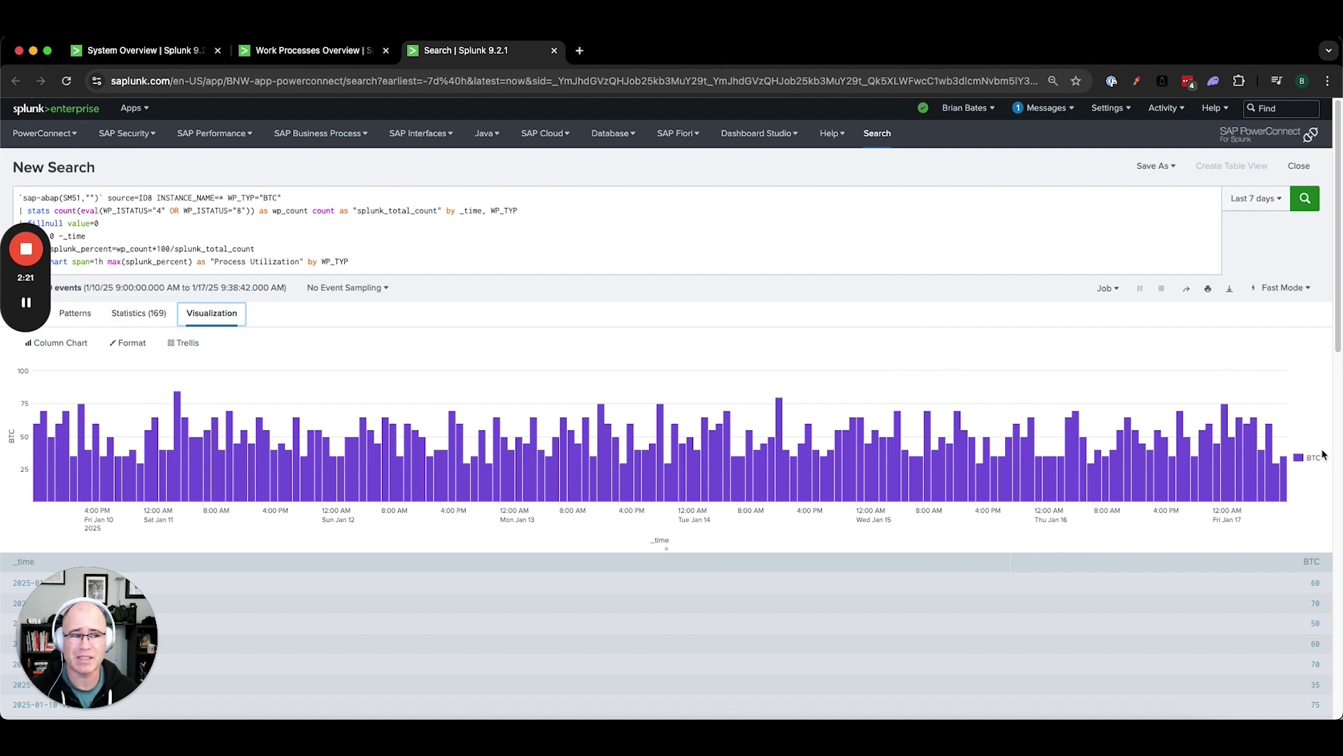
left_click_drag(139, 200, 155, 199)
left_click(154, 198)
left_click(61, 342)
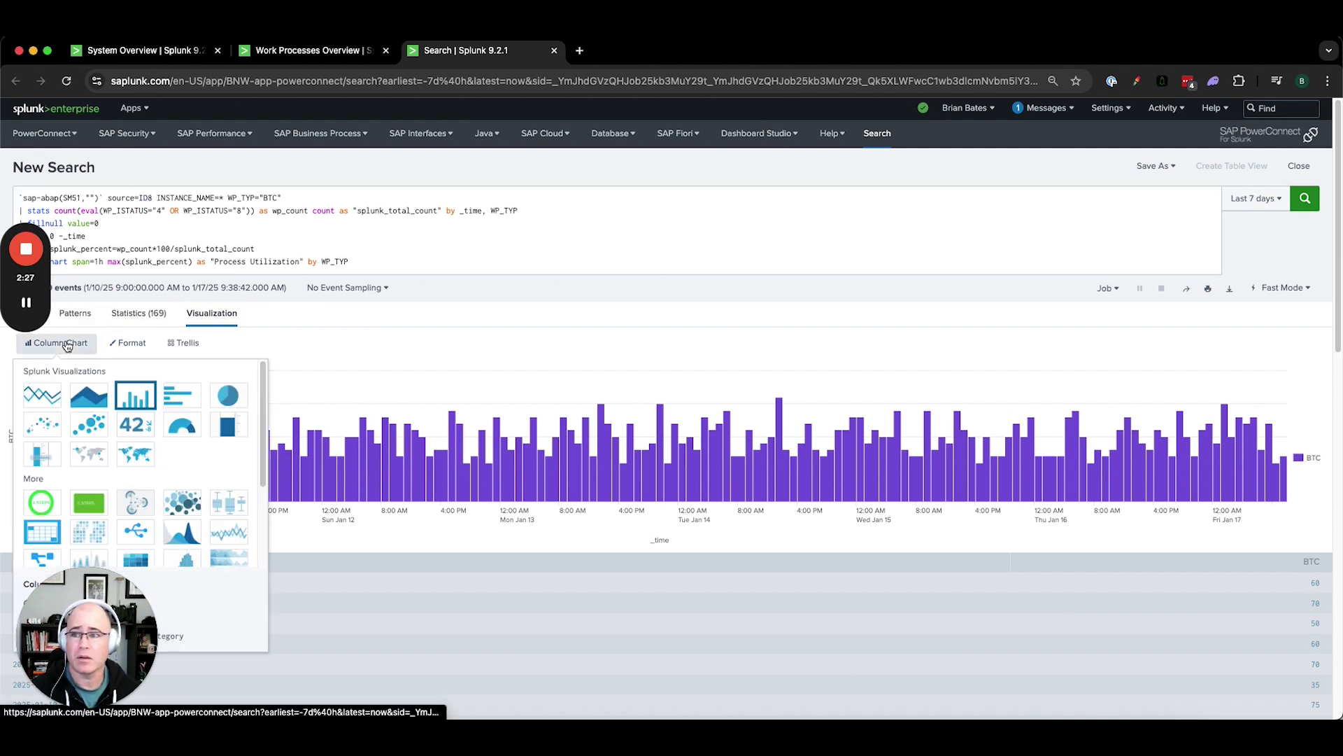
left_click(43, 400)
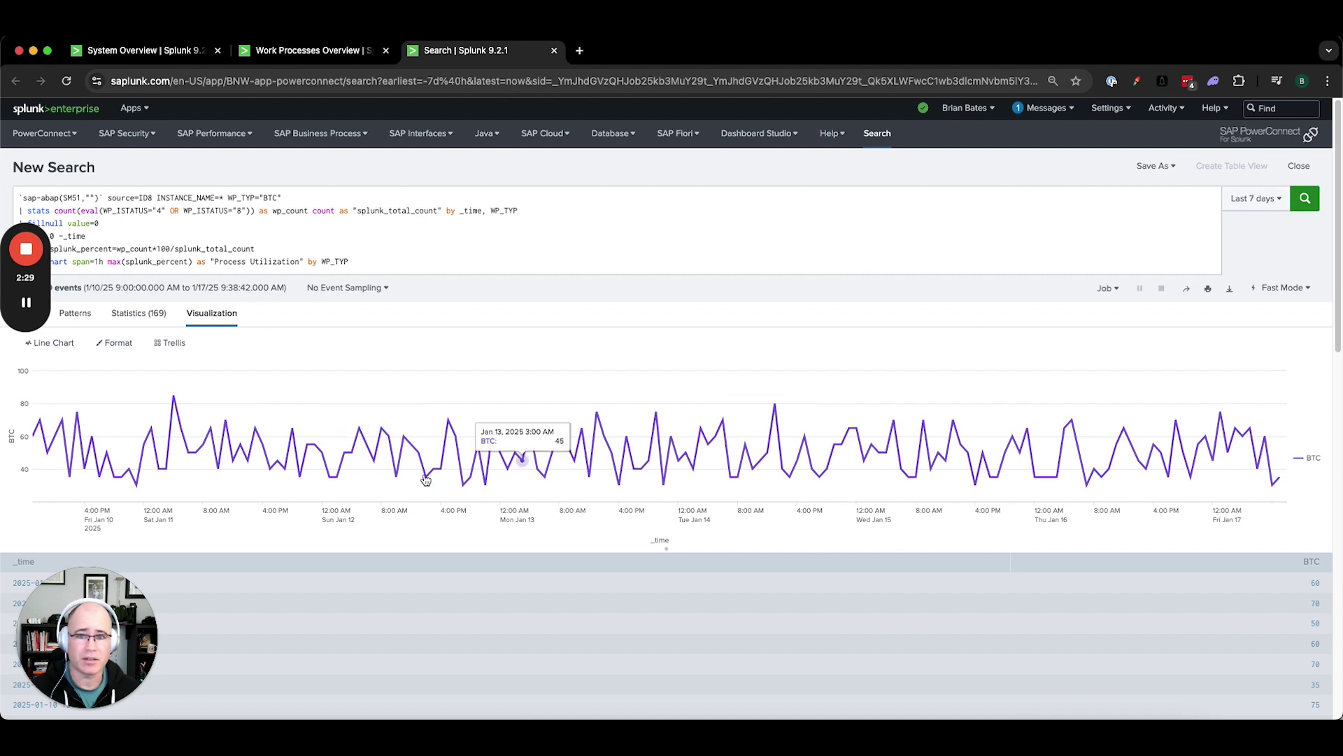
Return to the statistics table and extend the query's source filter to ID8 OR M75.
left_click(162, 309)
left_click(156, 198)
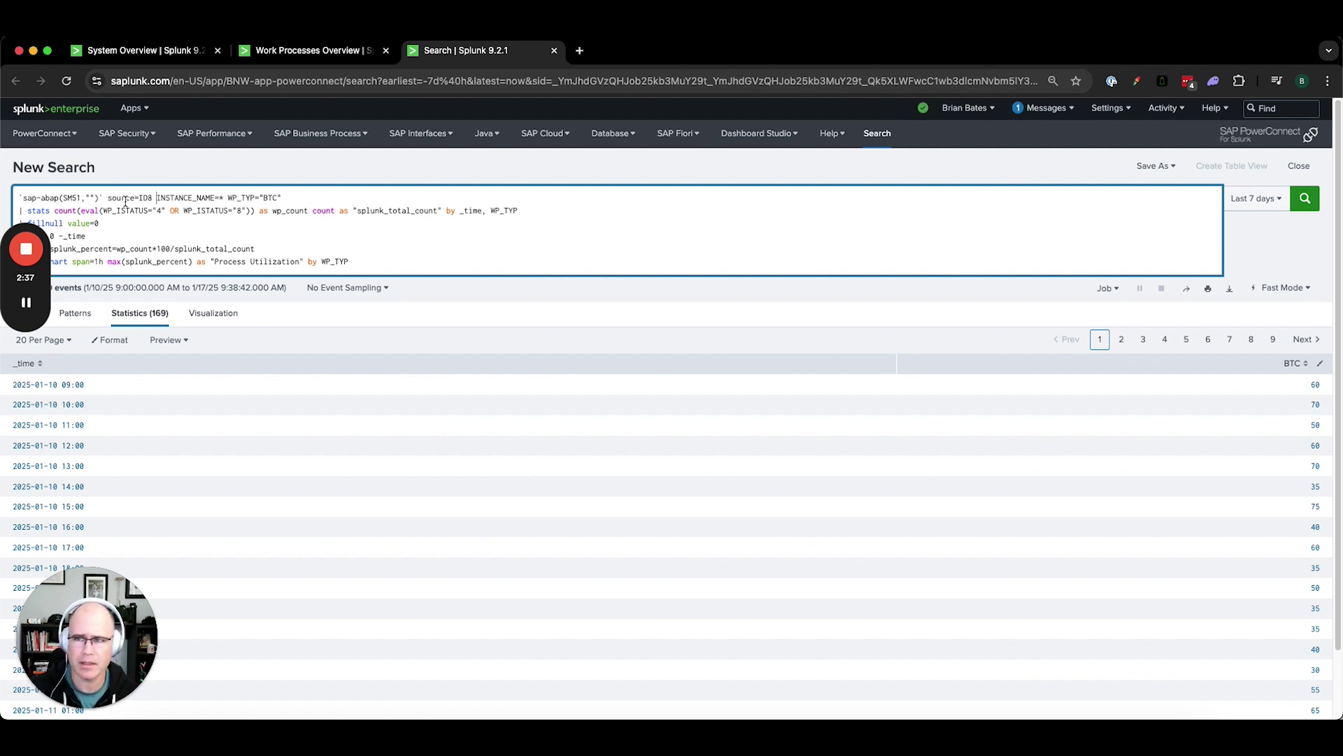
left_click_drag(106, 202, 157, 200)
left_click(156, 199)
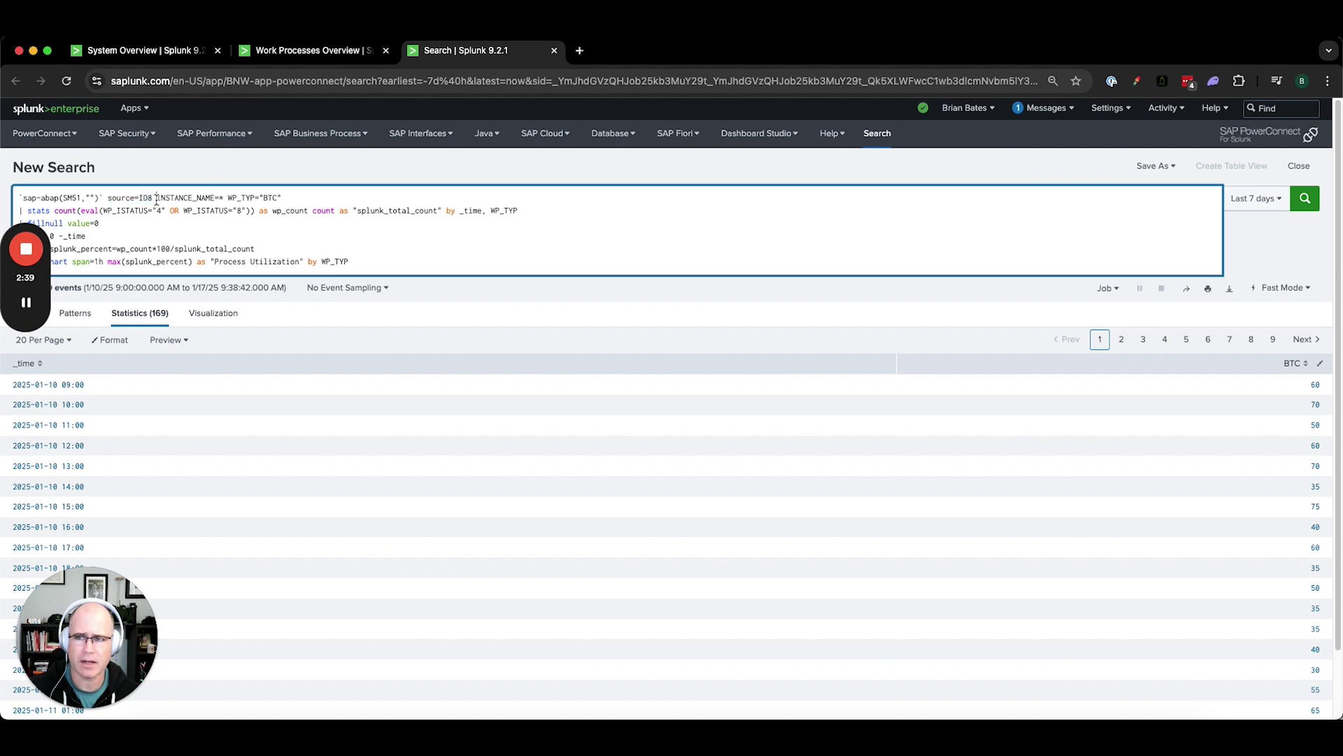
type("OR ")
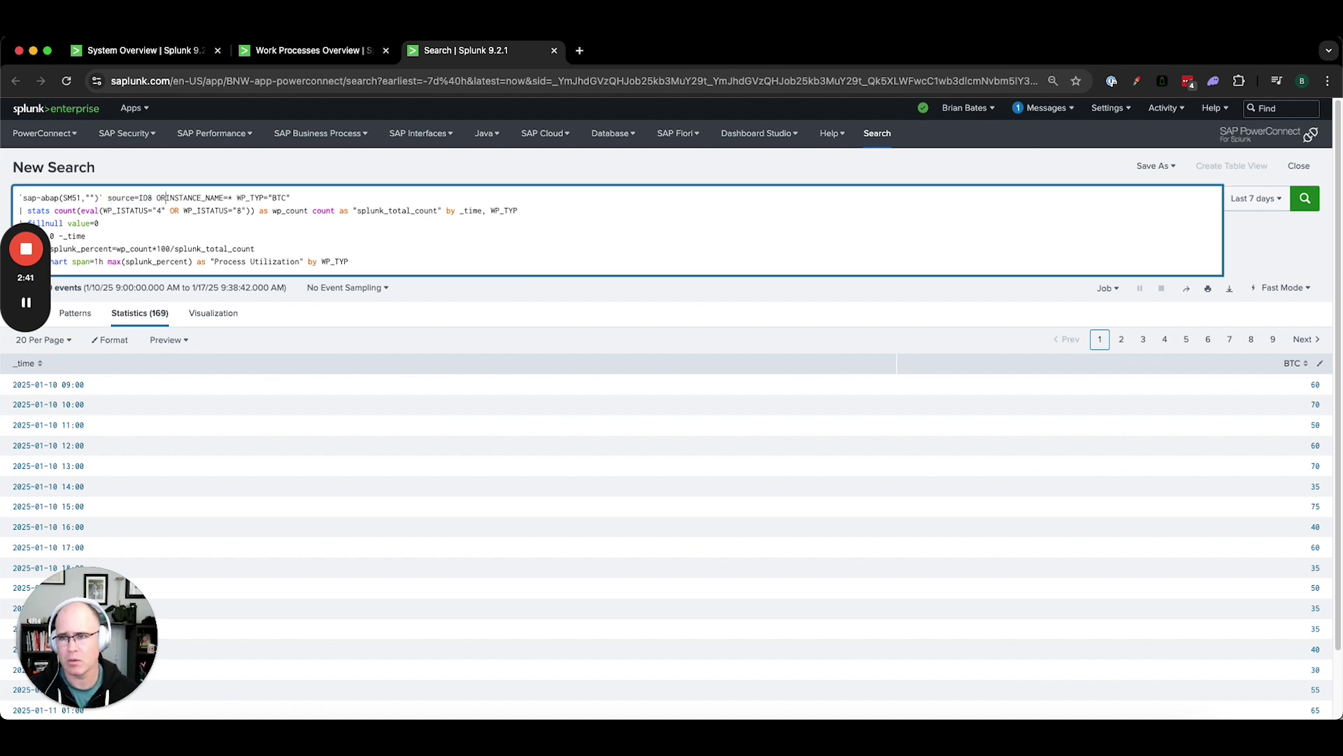
type("M")
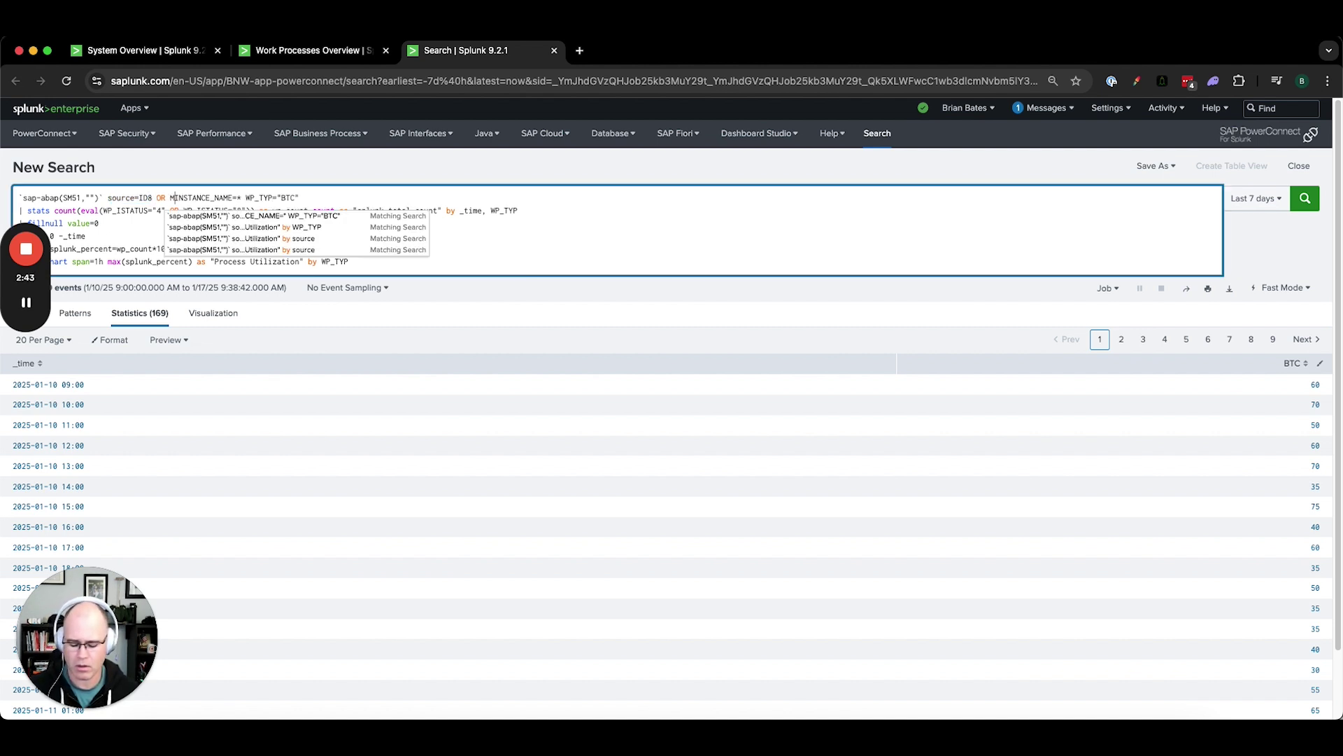
type("75")
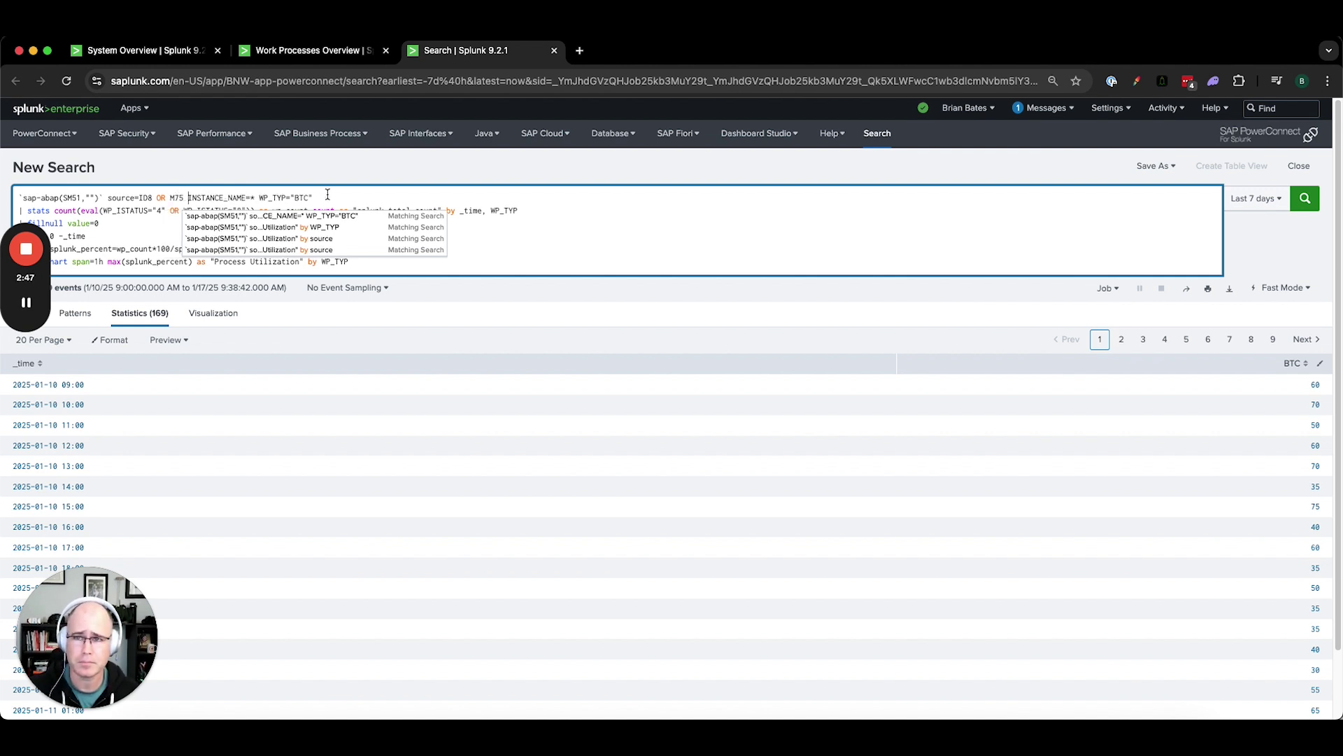
key("Escape")
left_click_drag(135, 198, 172, 198)
left_click(294, 210)
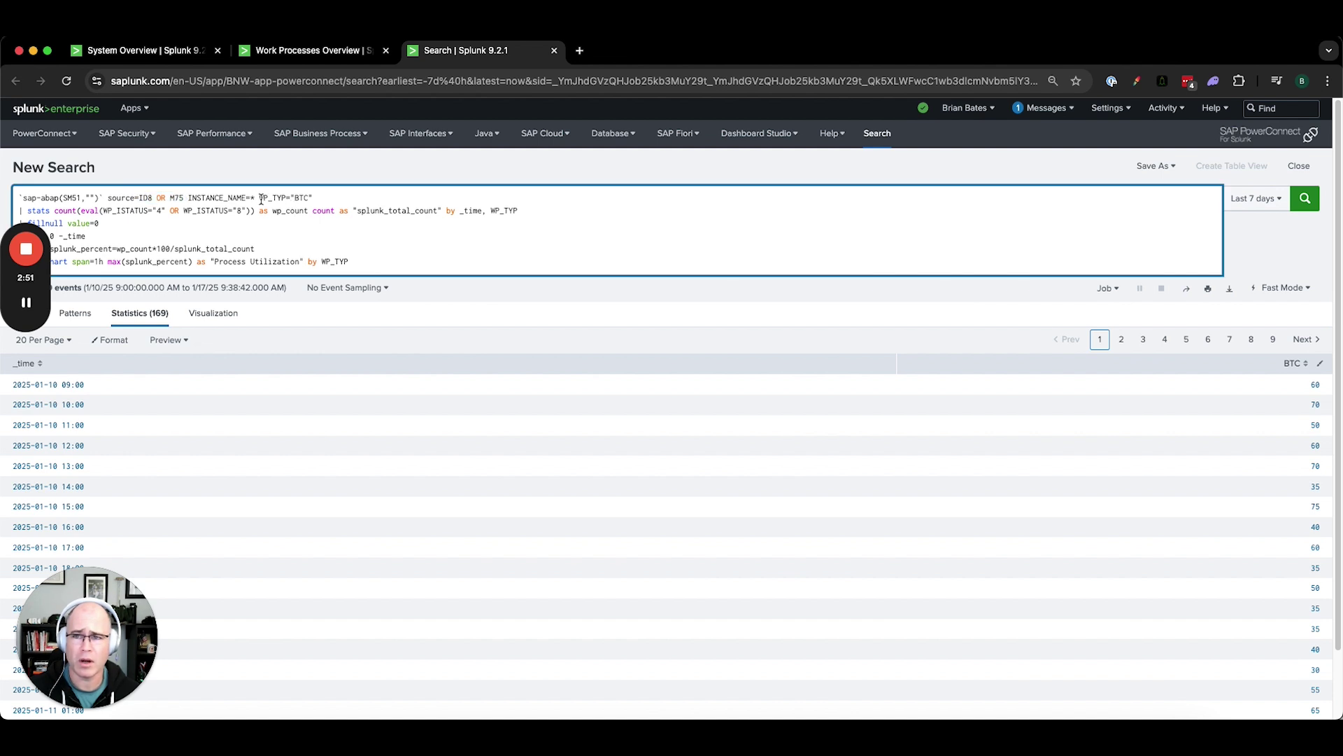
Replace WP_TYP with source in the stats command's grouping, keeping _time as the first field.
left_click_drag(261, 199, 314, 199)
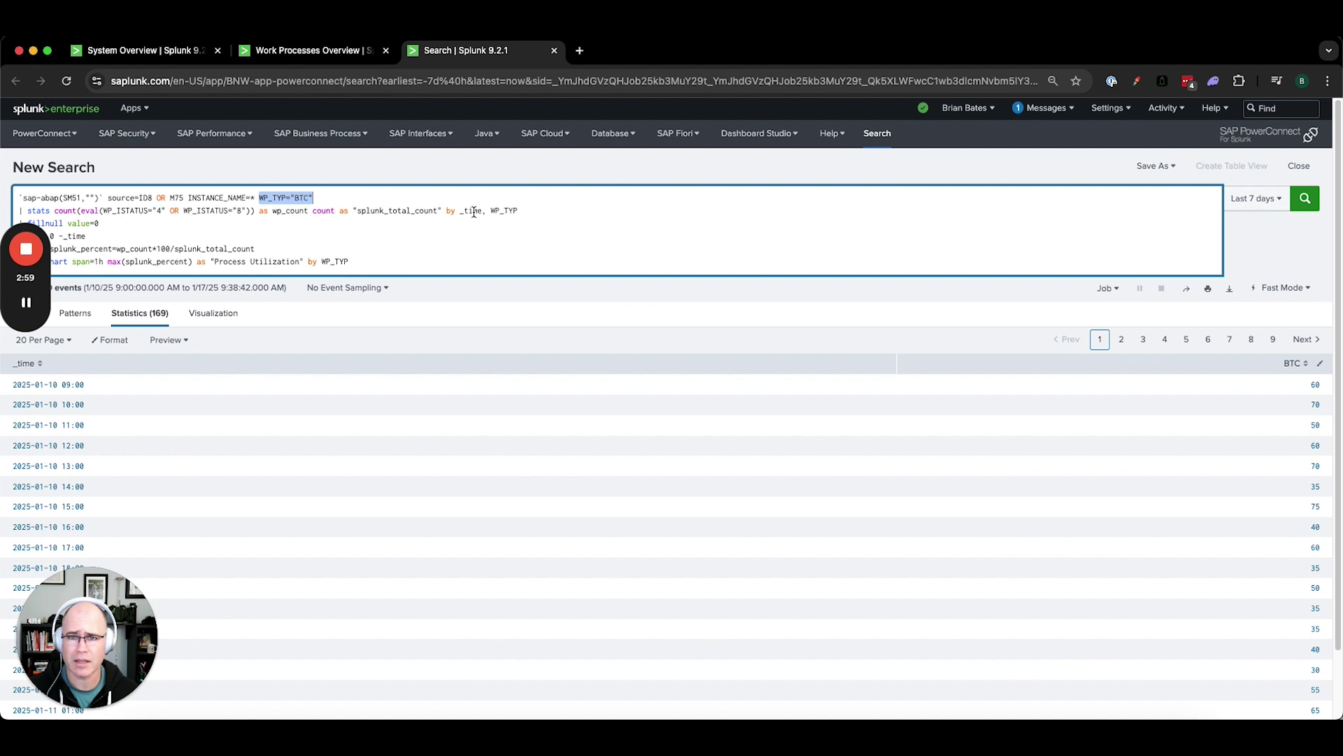
left_click_drag(492, 210, 515, 210)
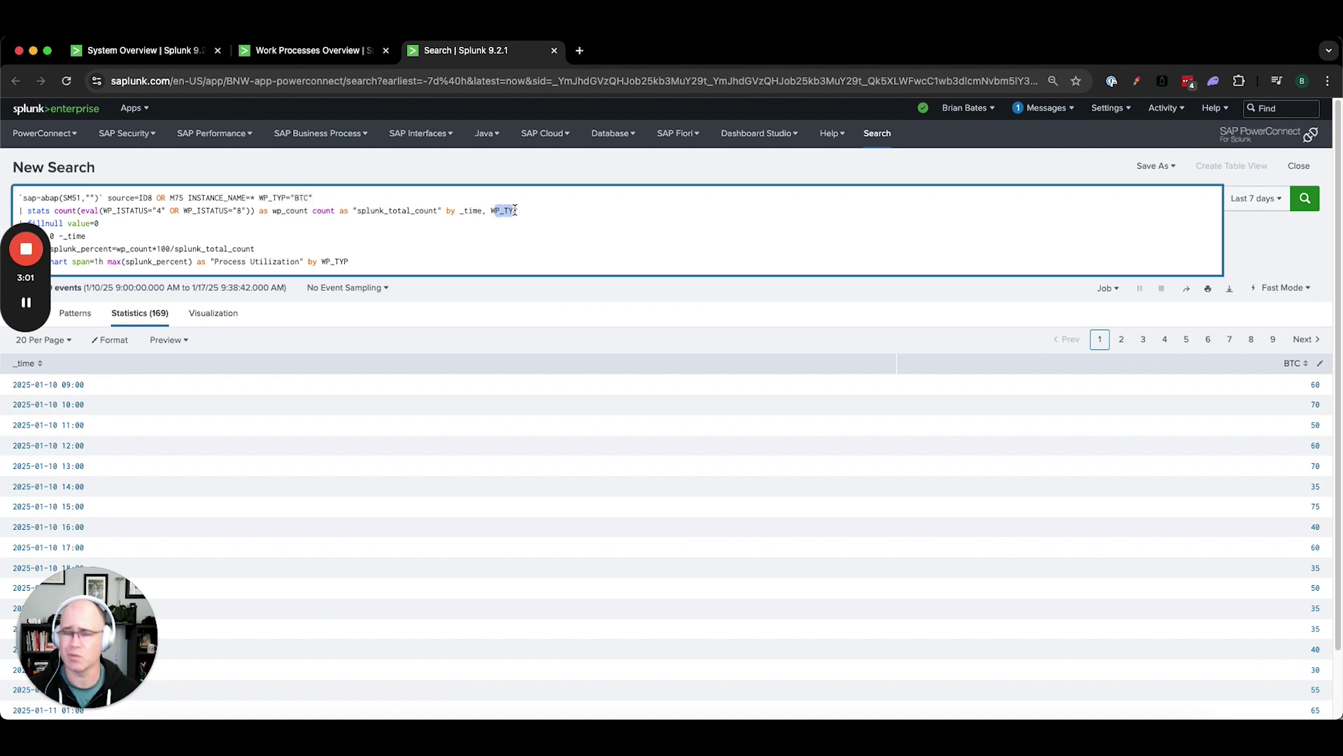
left_click(520, 210)
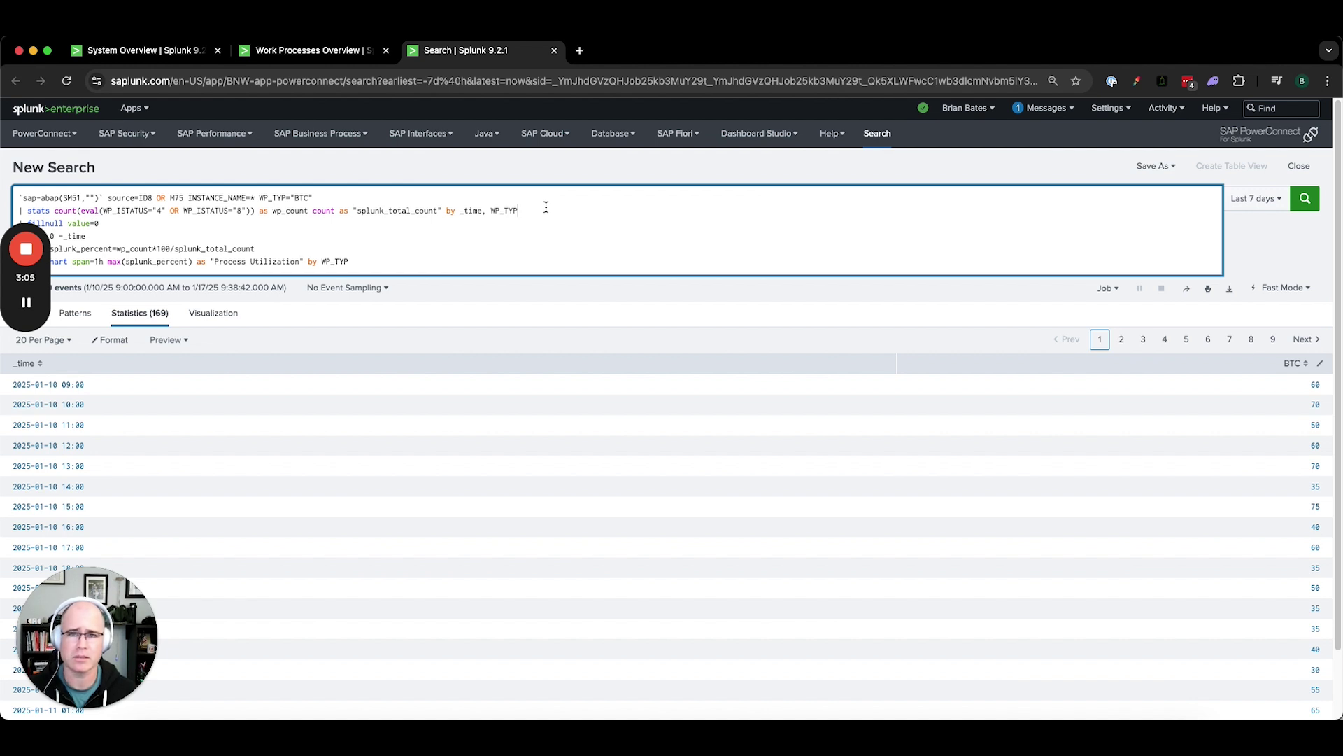
key("BackSpace")
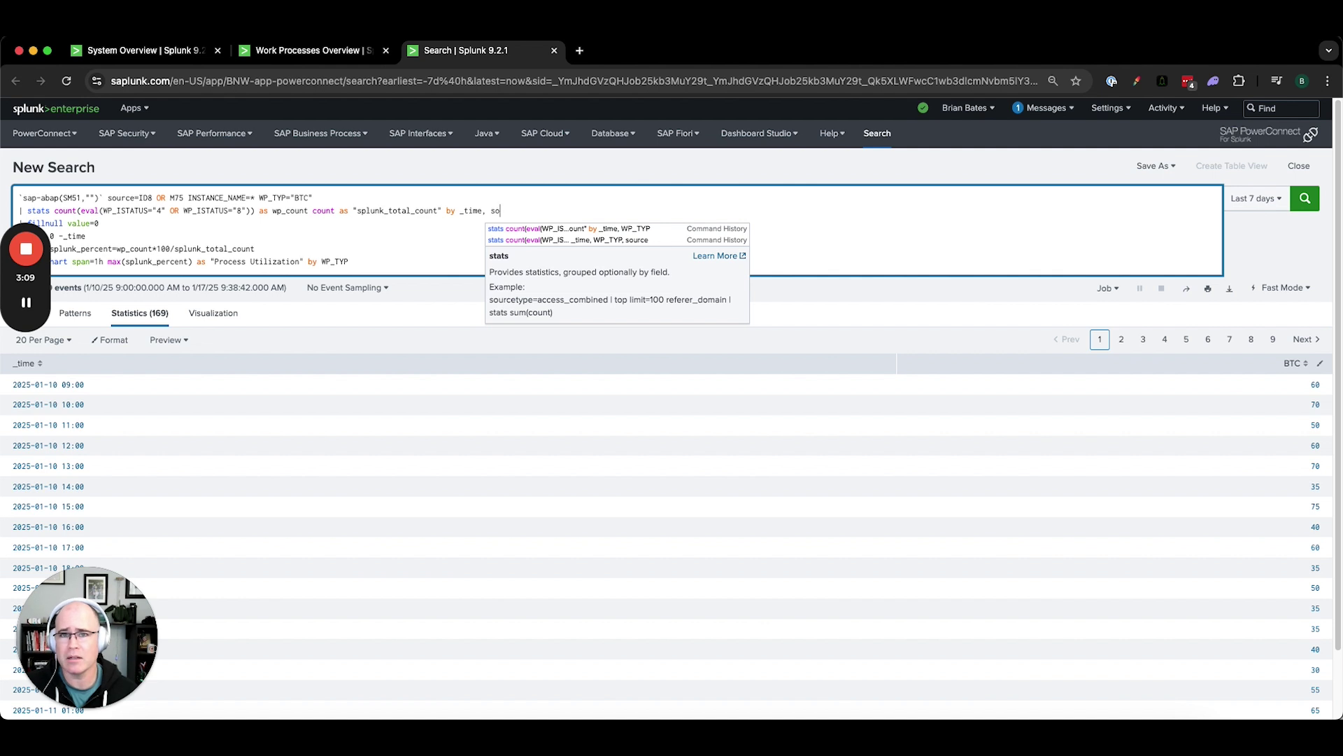
key("Escape")
type("ce")
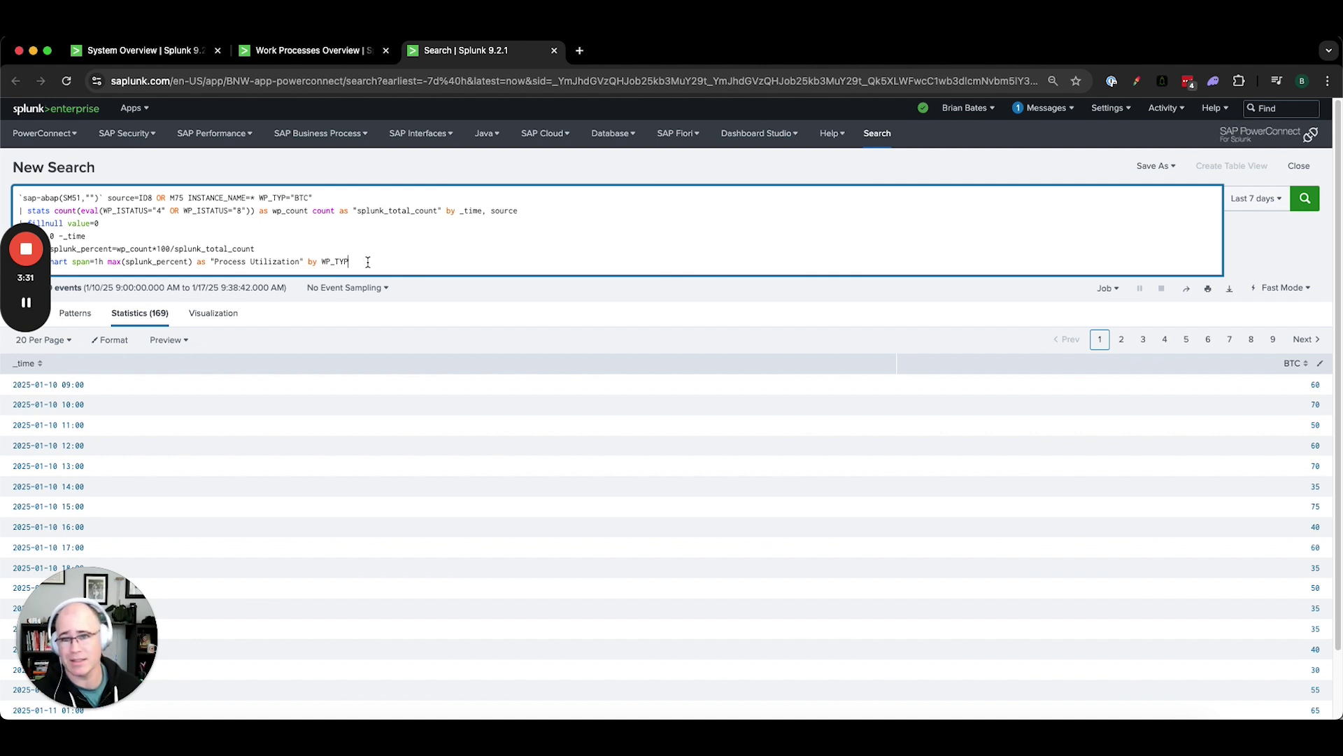
Split the timechart by source instead of WP_TYP and run the edited search.
key("BackSpace")
key("BackSpace")
key("BackSpace")
key("BackSpace")
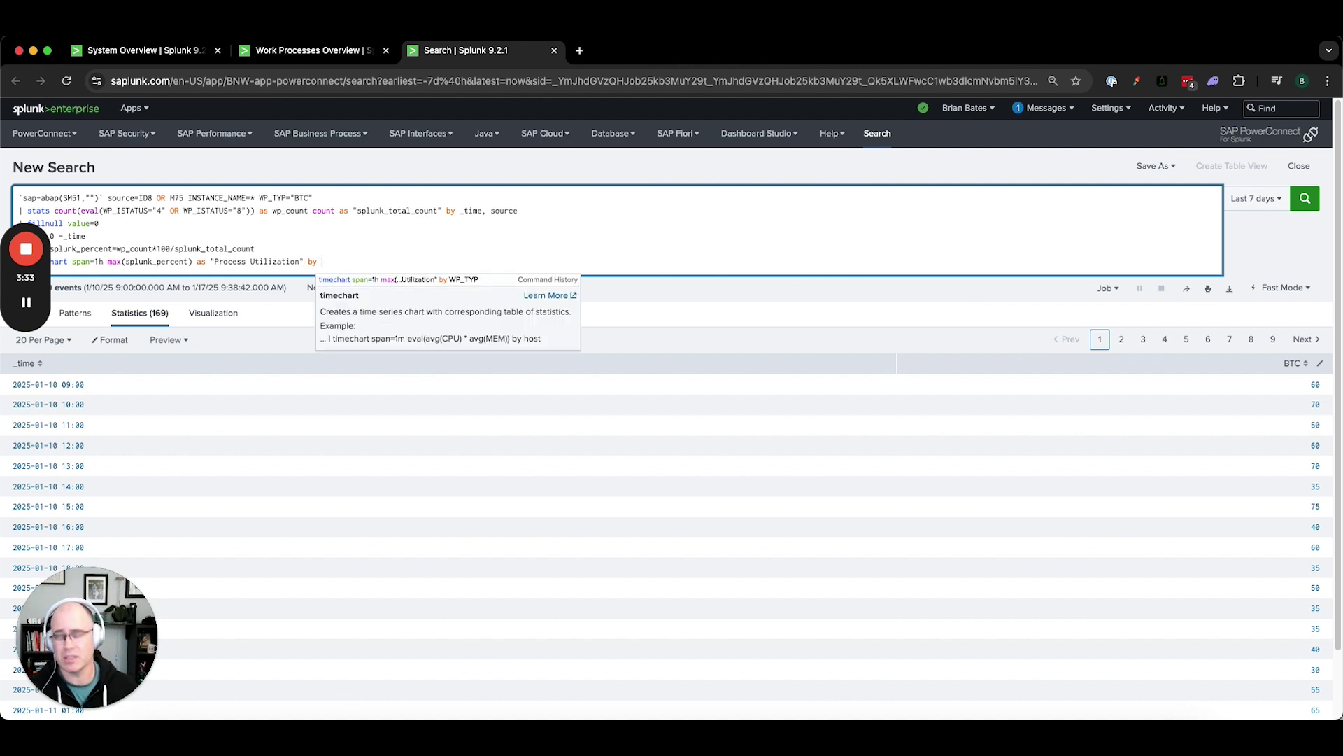
type("source")
key("Escape")
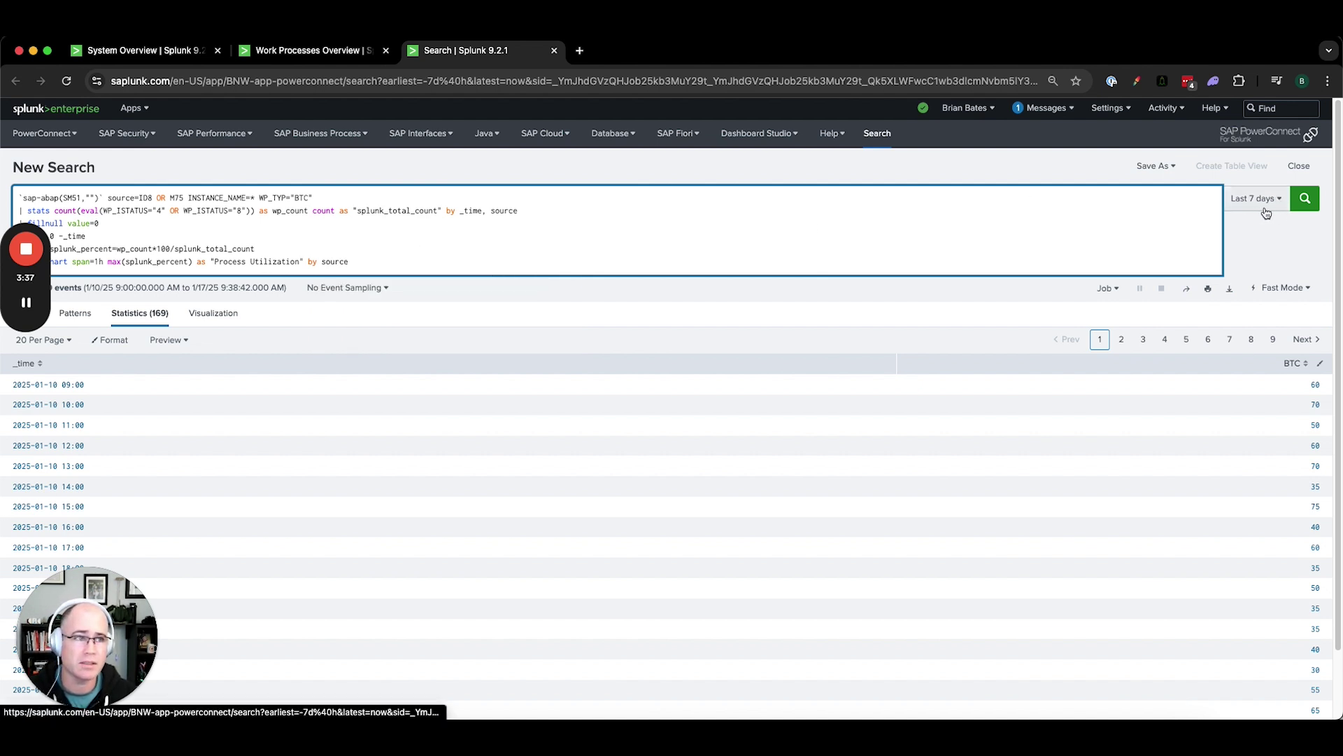
left_click(1315, 203)
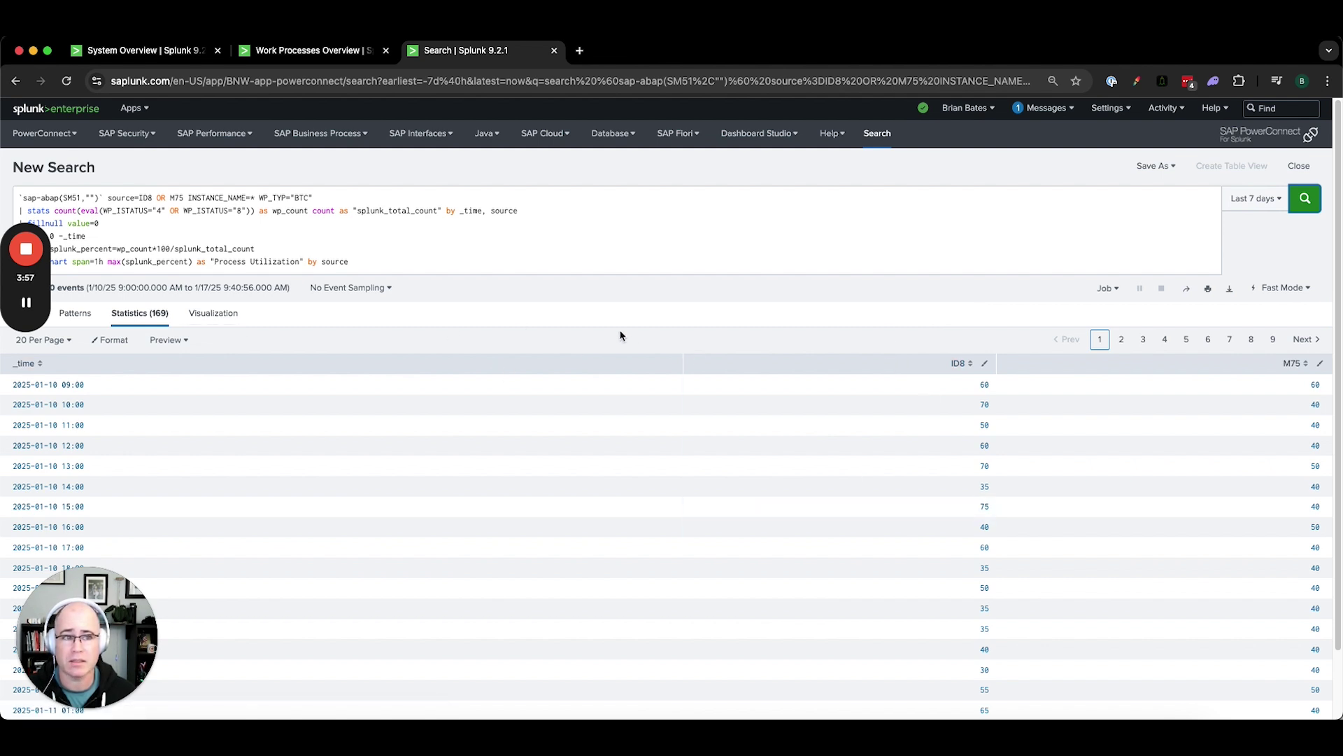
View the search results as a line chart and check the options for saving the search.
left_click(222, 321)
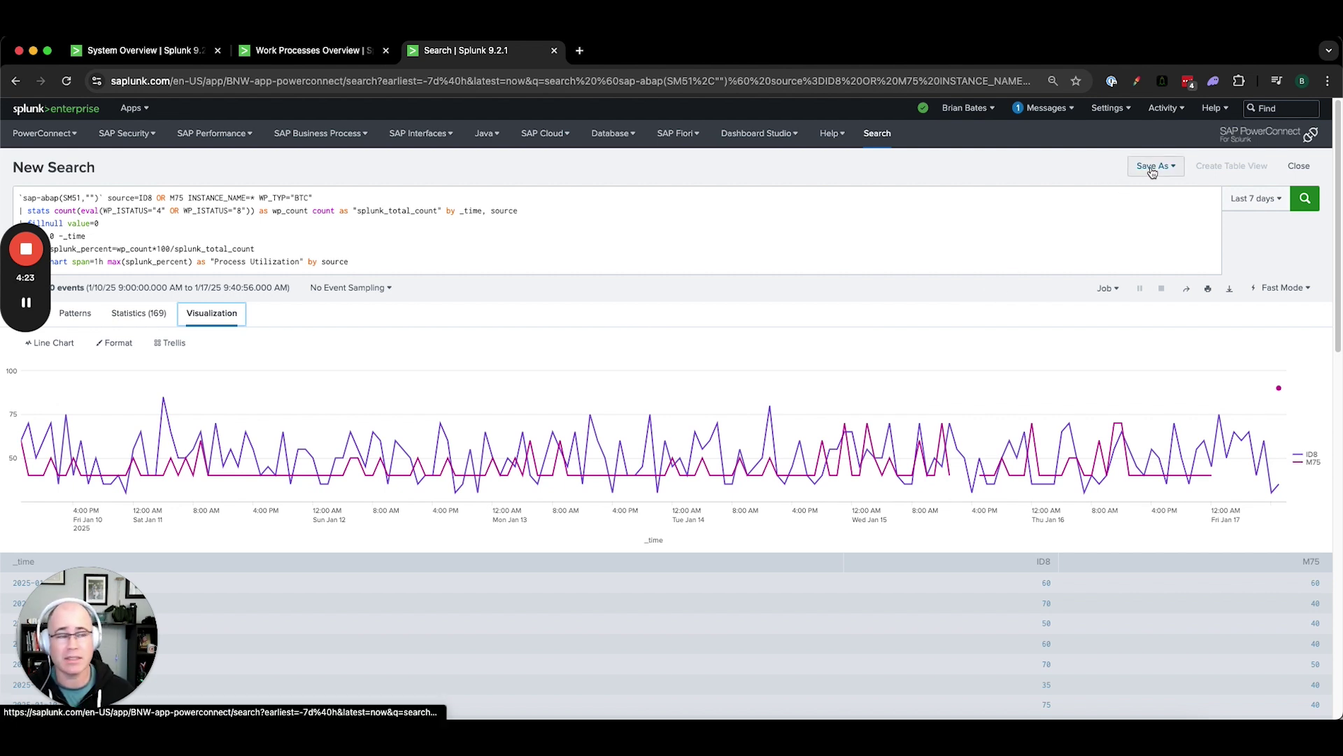
left_click(1174, 171)
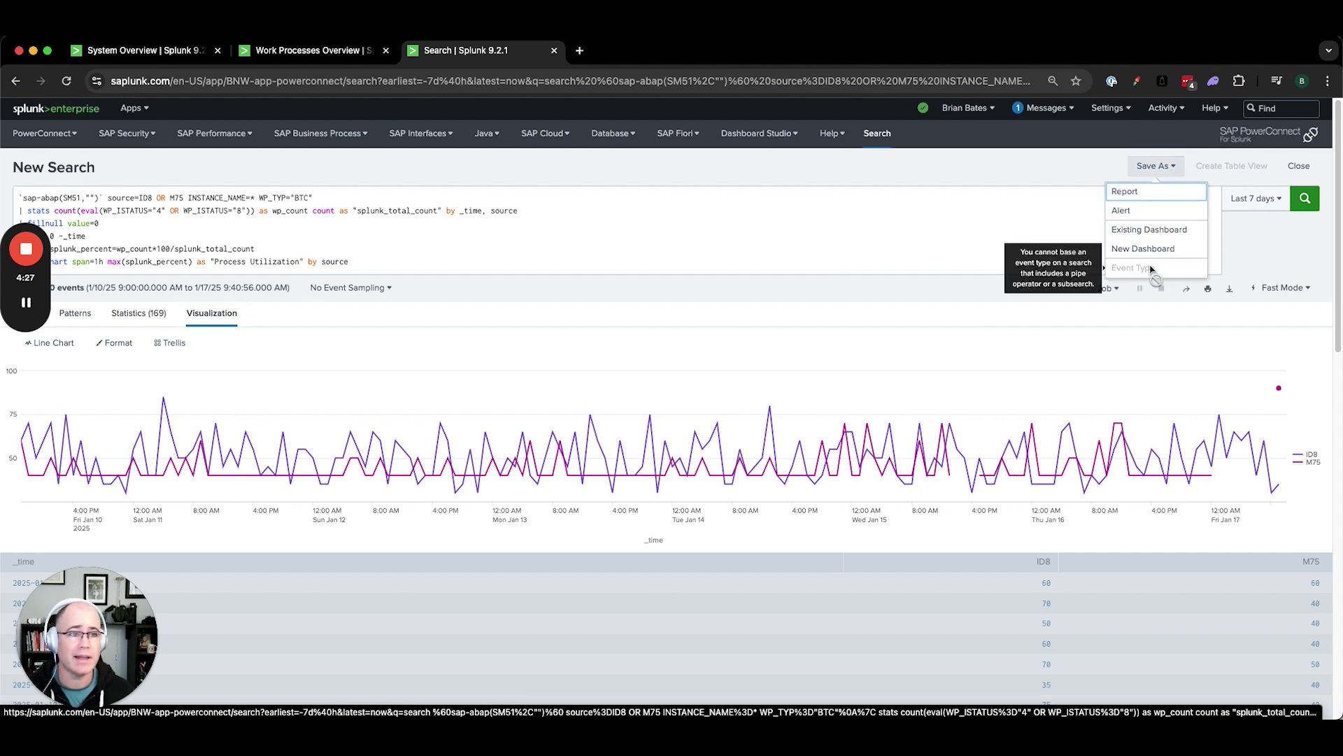
left_click(1059, 182)
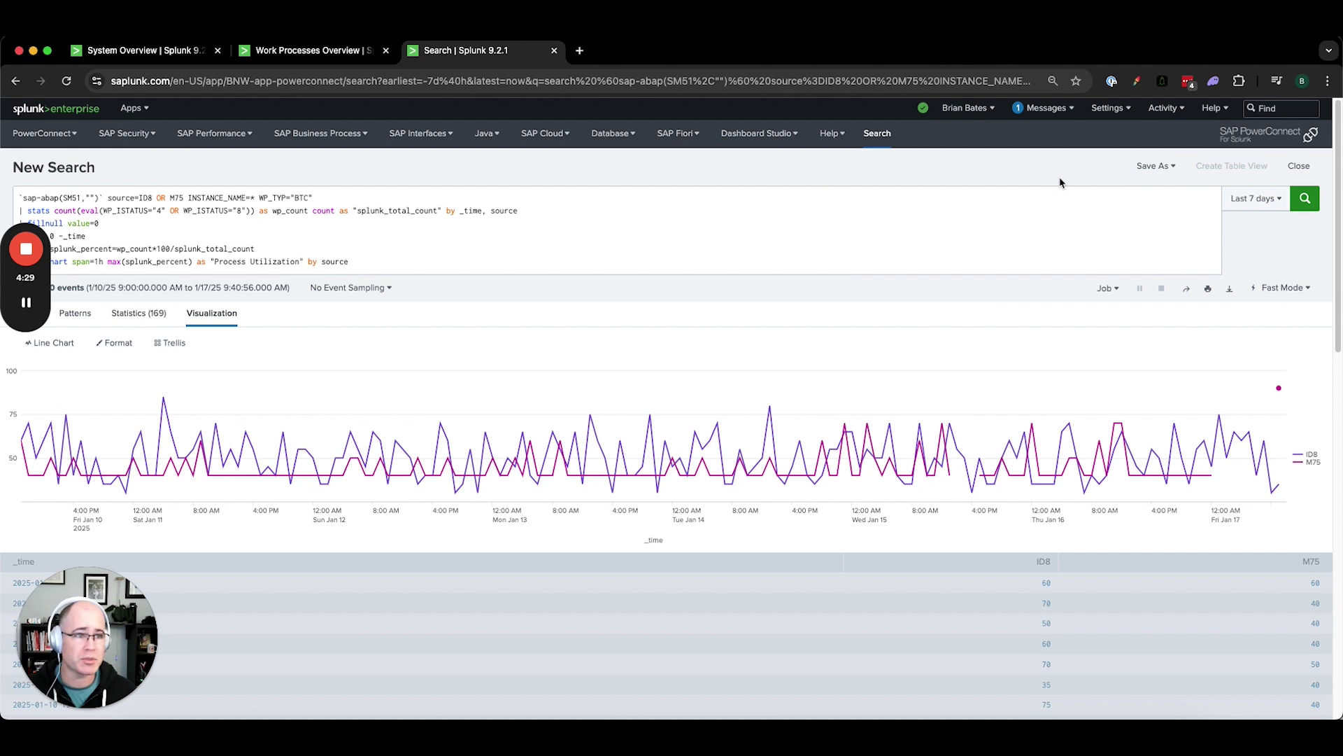